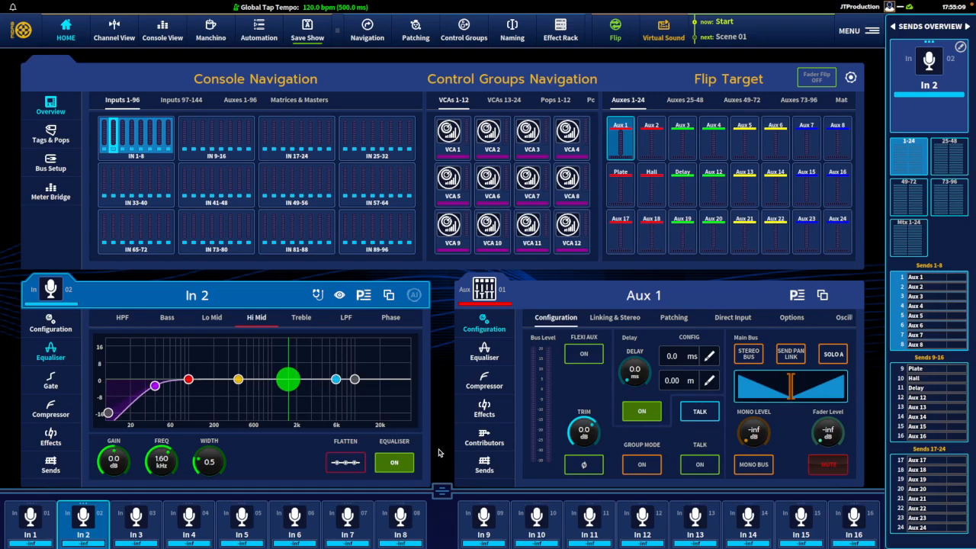
# - Display the channel faders and recall the scenes one after another up to Scene 03 to compare fader positions
pyautogui.moveTo(442, 491); pyautogui.dragTo(438, 254)
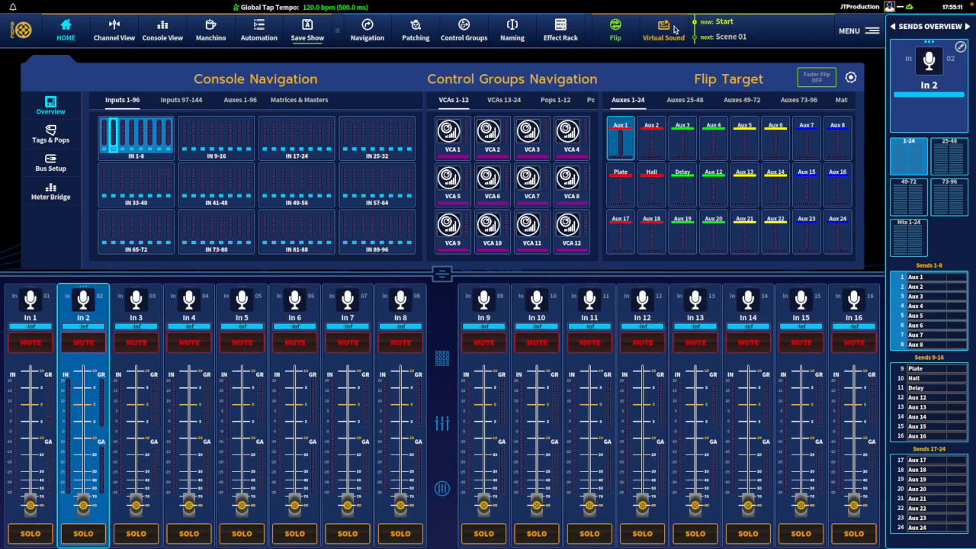
pyautogui.click(771, 29)
pyautogui.click(798, 89)
pyautogui.click(796, 89)
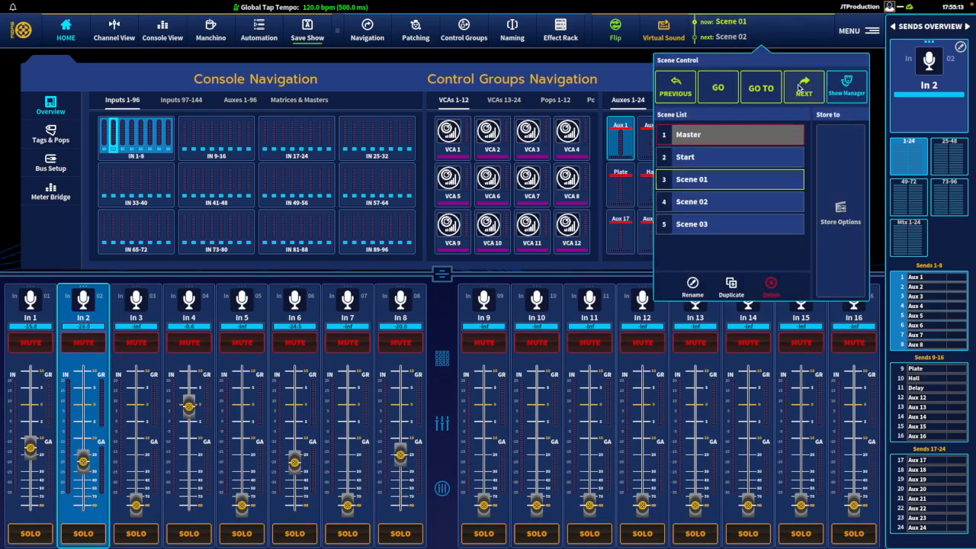
pyautogui.click(793, 89)
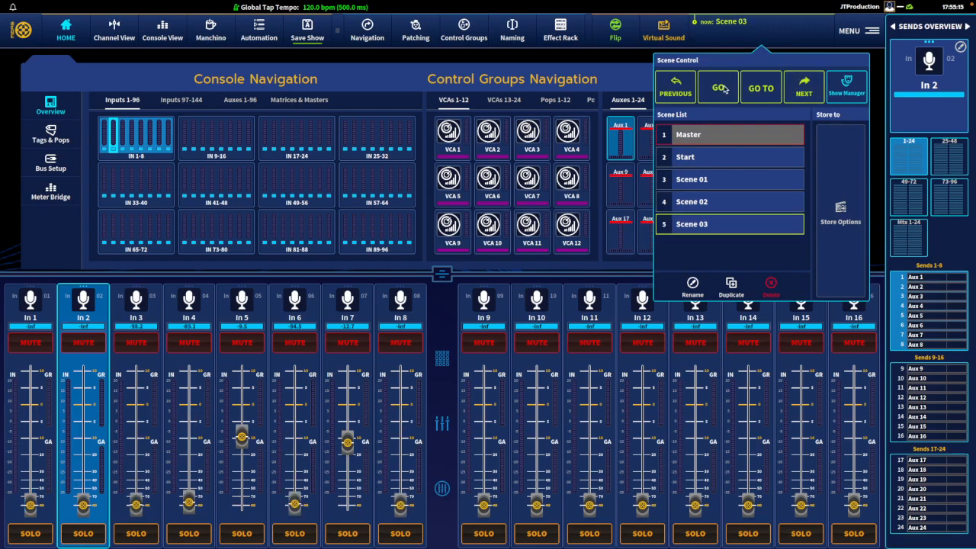
# - Display In 2's equaliser and step back through the scenes from Scene 03 to Start to compare its curve
pyautogui.click(443, 273)
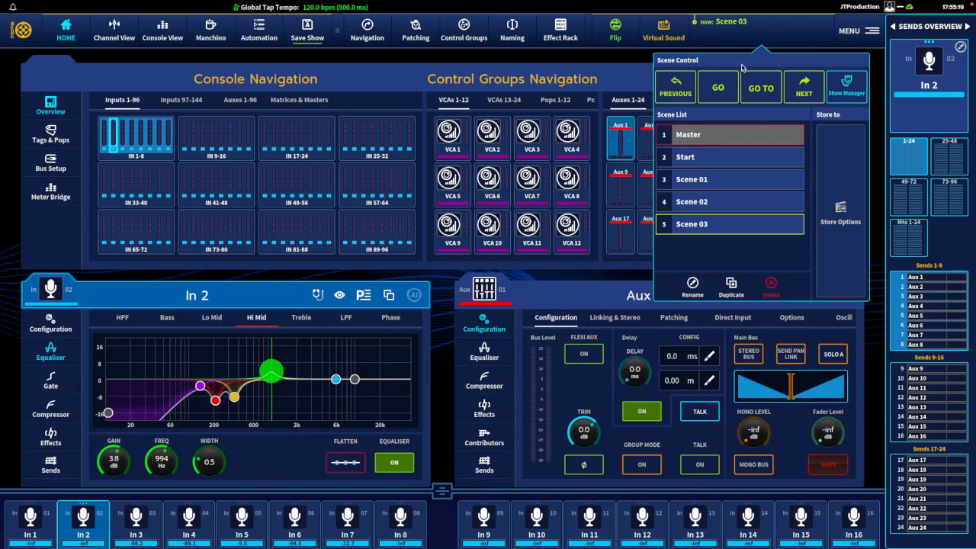
pyautogui.click(675, 88)
pyautogui.click(675, 88)
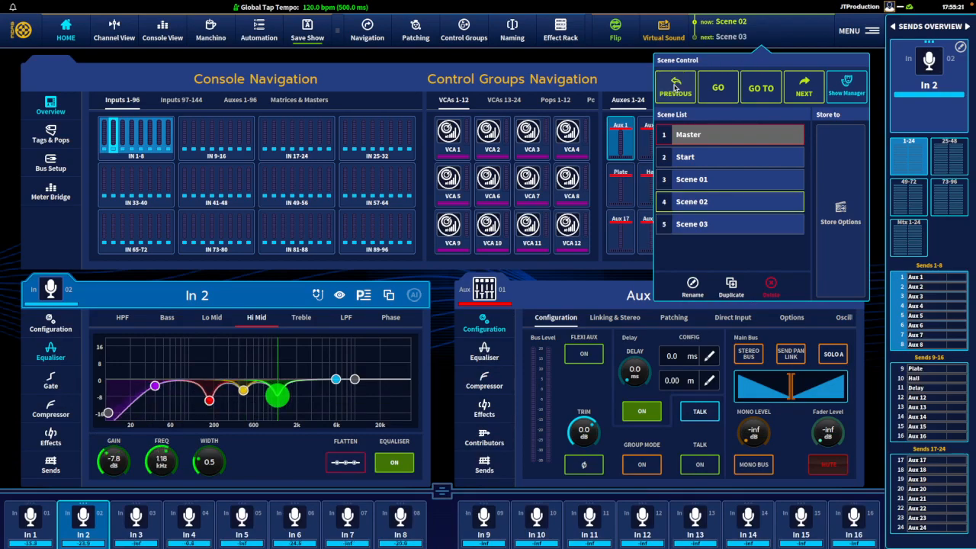
pyautogui.click(675, 88)
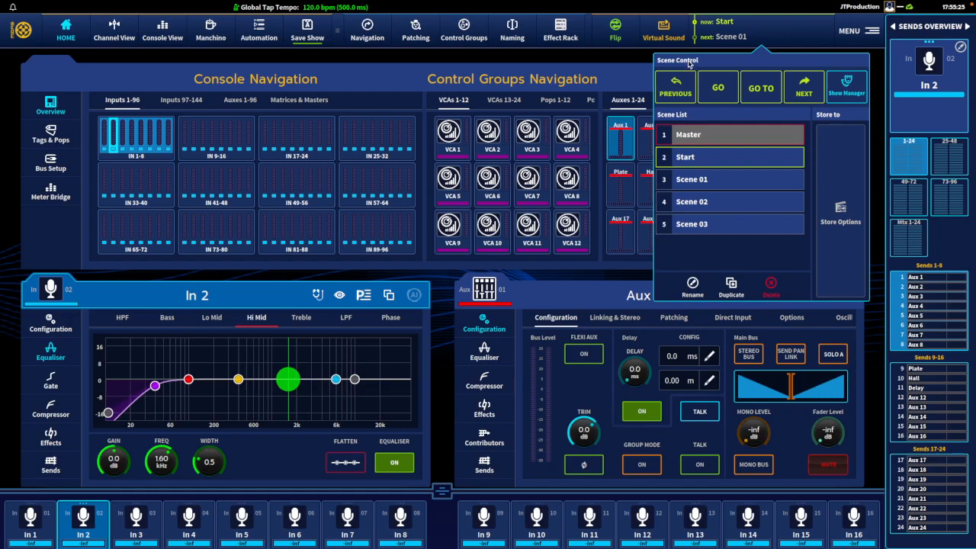
# - Open the Show Editor for the reset show and switch it to Parameters mode
pyautogui.click(844, 88)
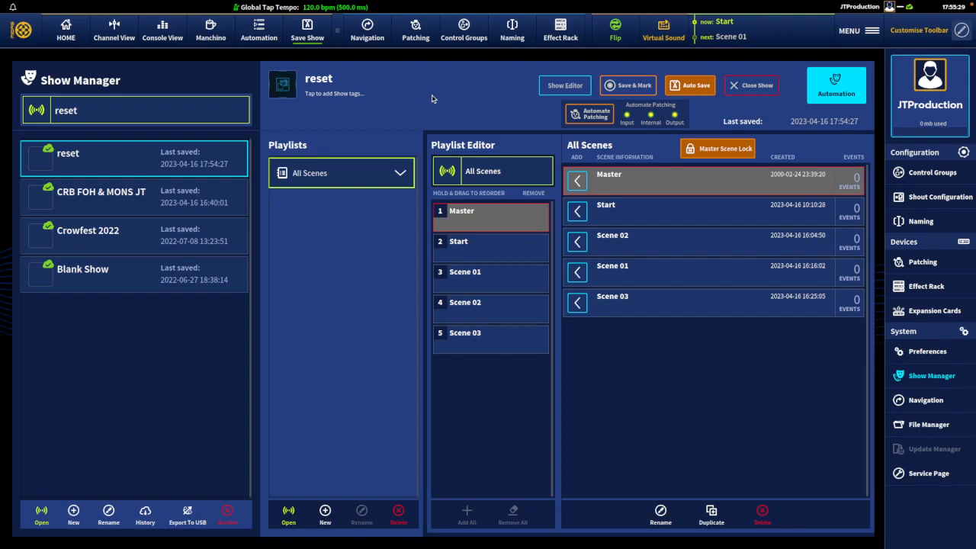
pyautogui.click(562, 85)
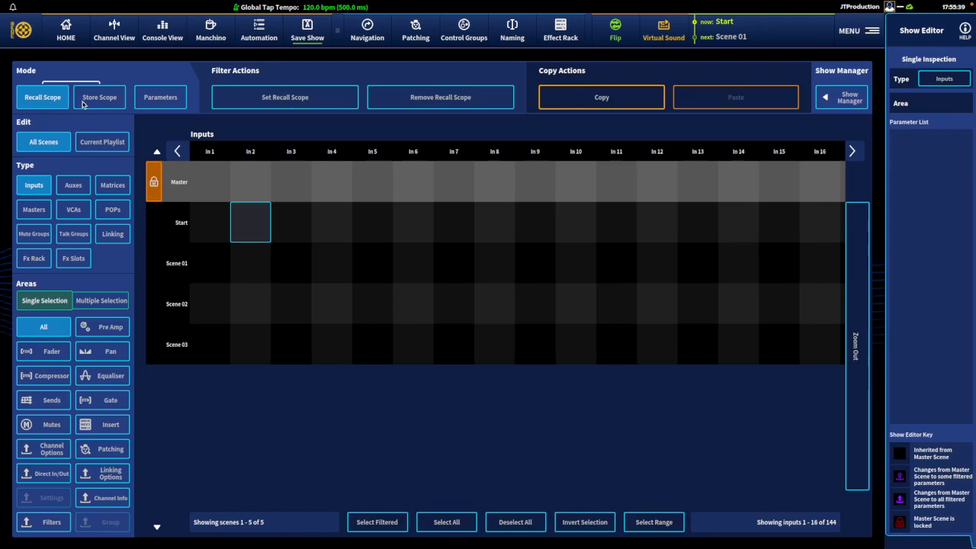
pyautogui.click(161, 98)
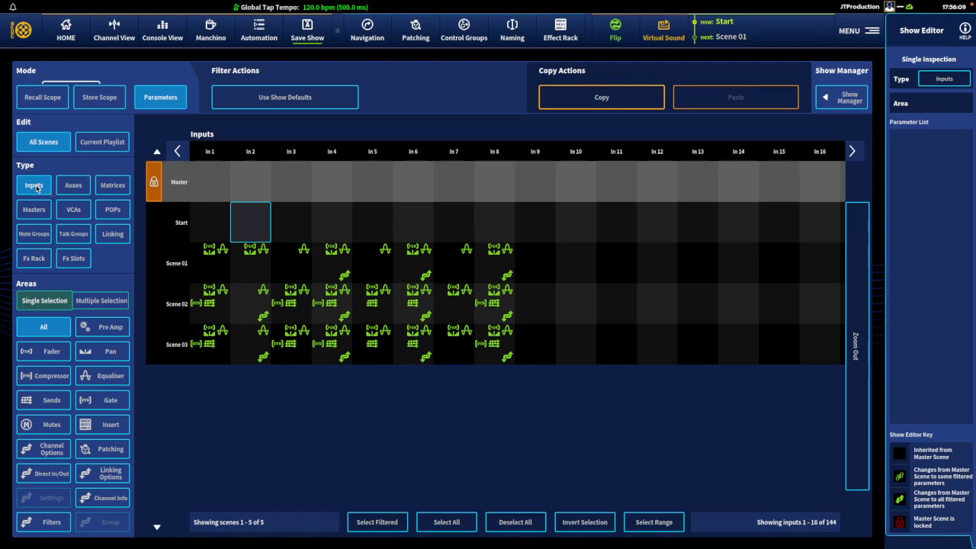
# - Examine the scene parameter changes of the auxes, matrices and masters, ending on the inputs
pyautogui.click(70, 186)
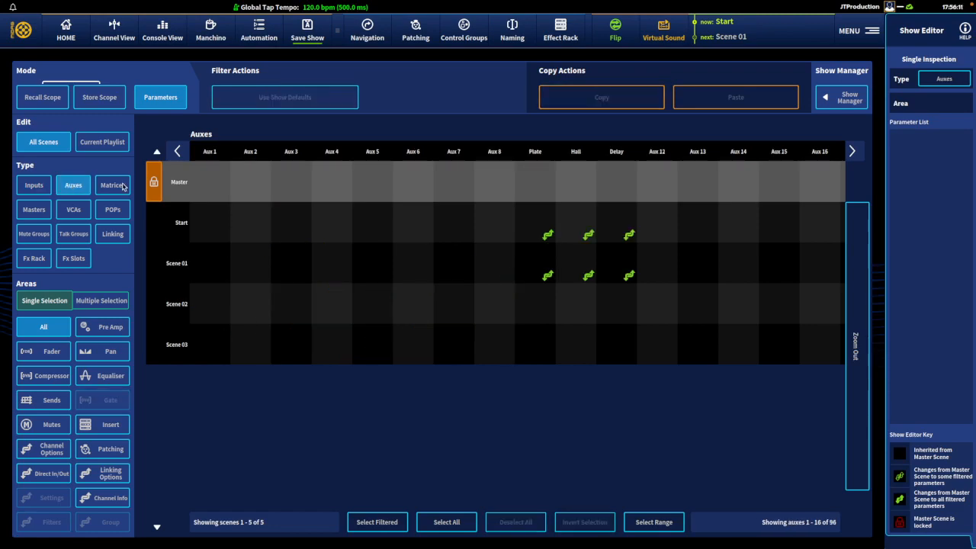
pyautogui.click(116, 186)
pyautogui.click(44, 209)
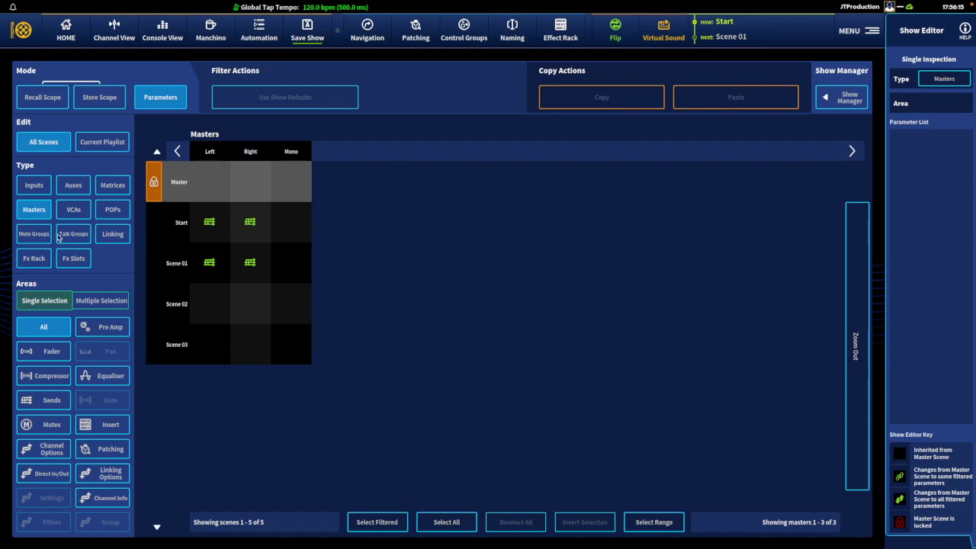
pyautogui.click(33, 188)
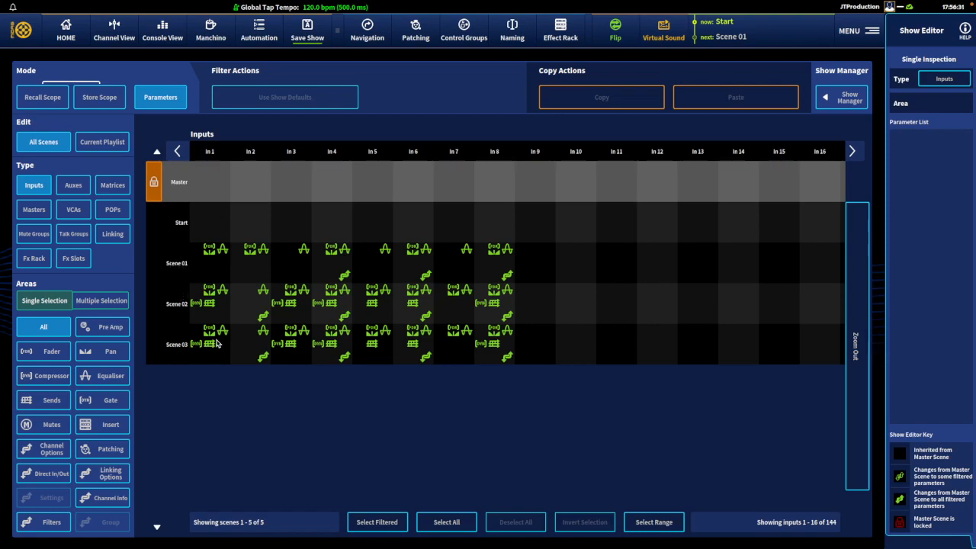
# - Enable multiple area selection and restrict the inputs grid to Equaliser and Filters
pyautogui.click(108, 302)
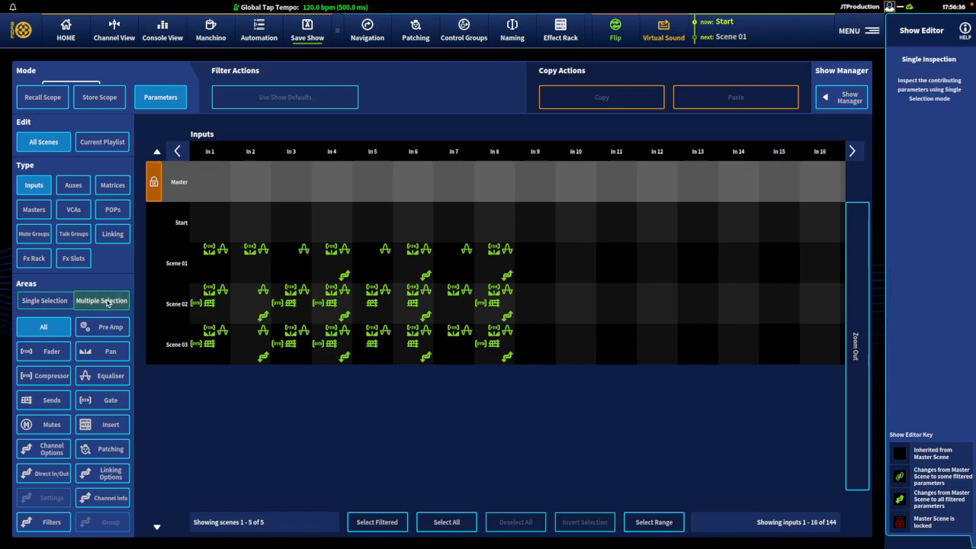
pyautogui.click(105, 379)
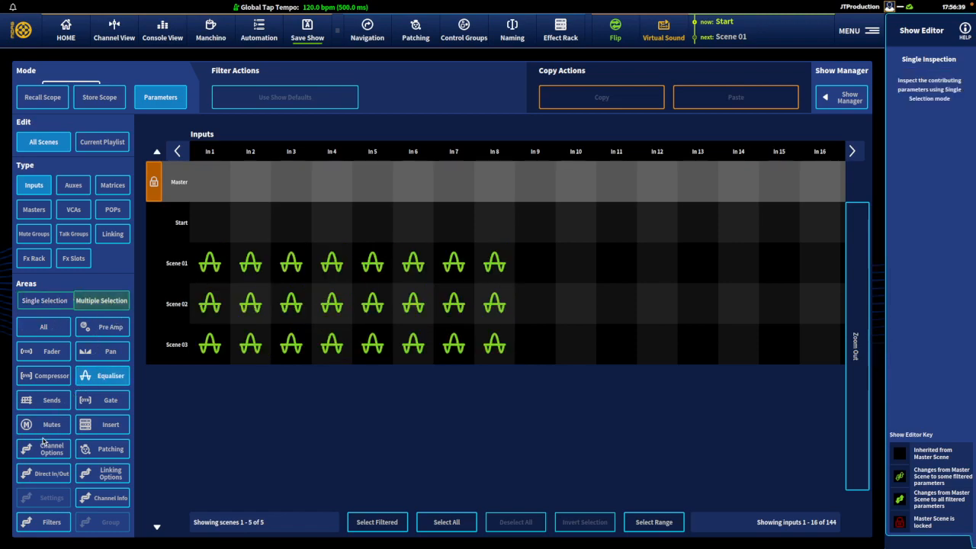
pyautogui.click(45, 524)
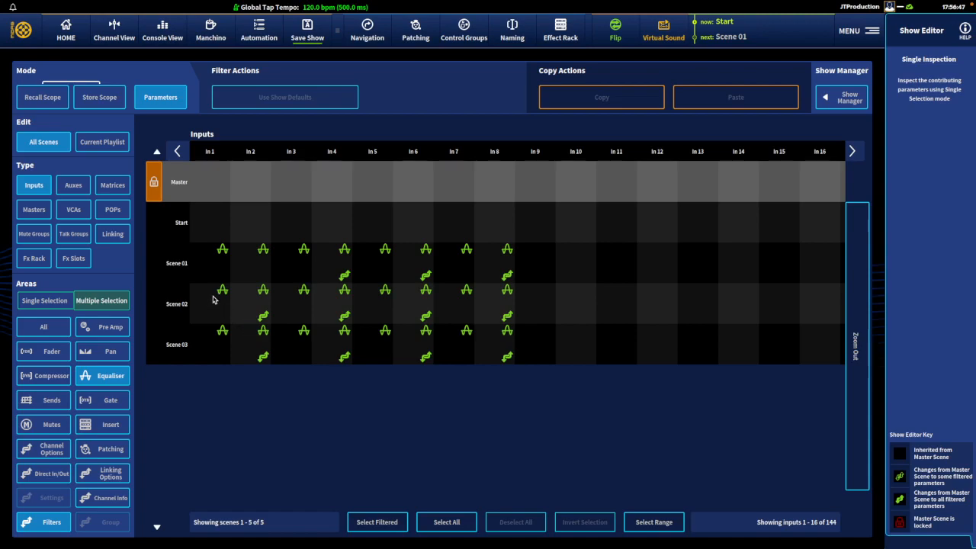
# - Try selecting Scene 02's inputs as a range, individually and as a whole row, clearing the selections
pyautogui.moveTo(212, 299); pyautogui.dragTo(493, 304)
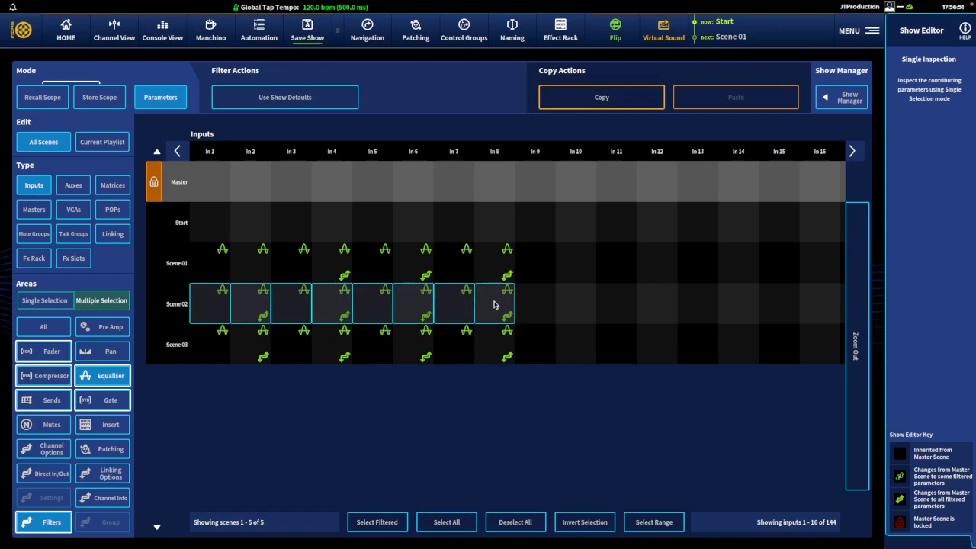
pyautogui.moveTo(222, 305); pyautogui.dragTo(479, 305)
pyautogui.click(220, 307)
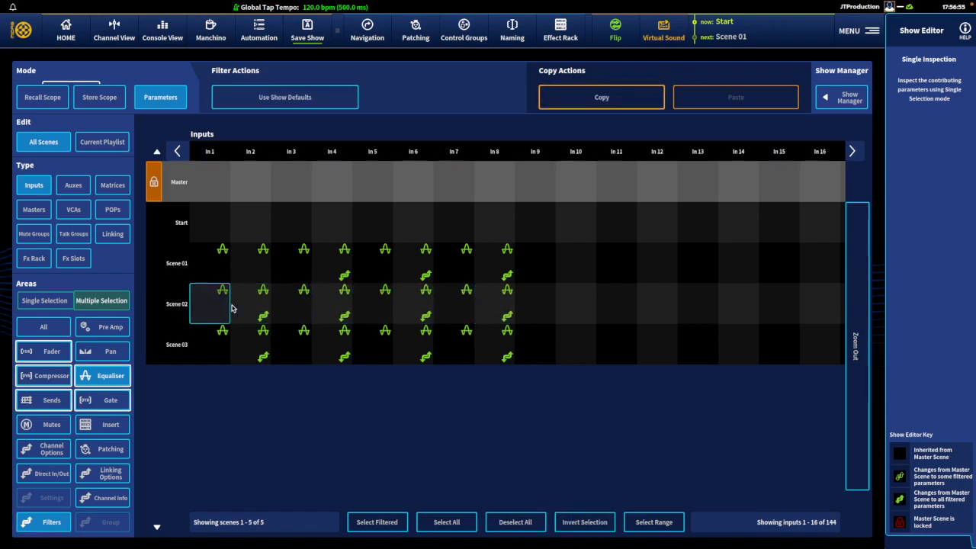
pyautogui.click(299, 308)
pyautogui.click(344, 305)
pyautogui.click(412, 305)
pyautogui.click(287, 307)
pyautogui.click(335, 307)
pyautogui.click(409, 305)
pyautogui.click(225, 306)
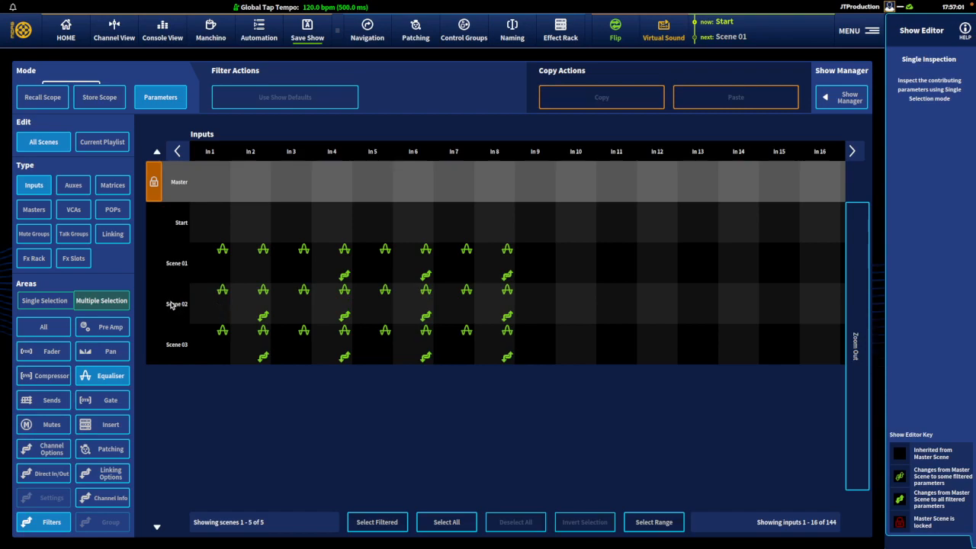
pyautogui.click(175, 305)
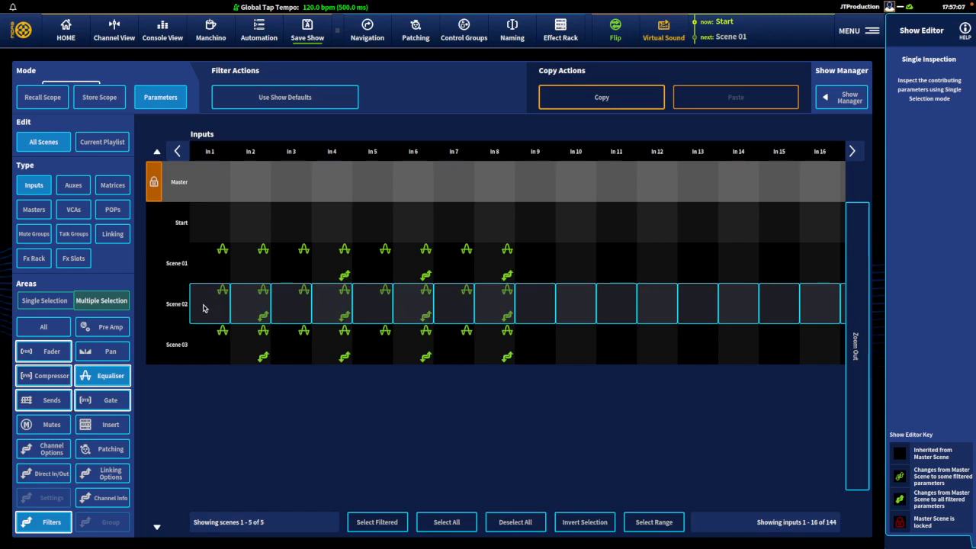
pyautogui.click(179, 307)
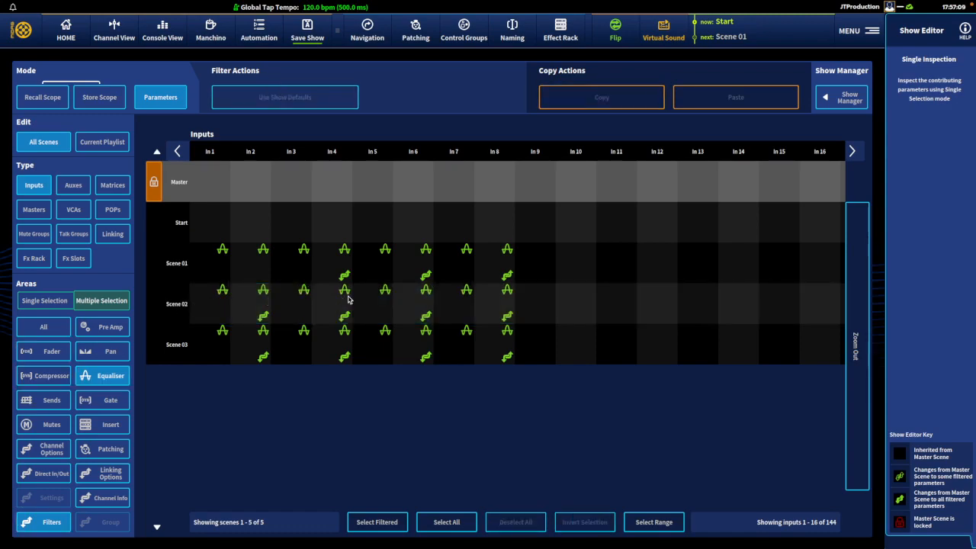
# - Copy the Equaliser and Filters parameters of In 1 to In 8 from Scene 02 to Scene 03, Scene 01 and Start
pyautogui.moveTo(210, 302); pyautogui.dragTo(484, 313)
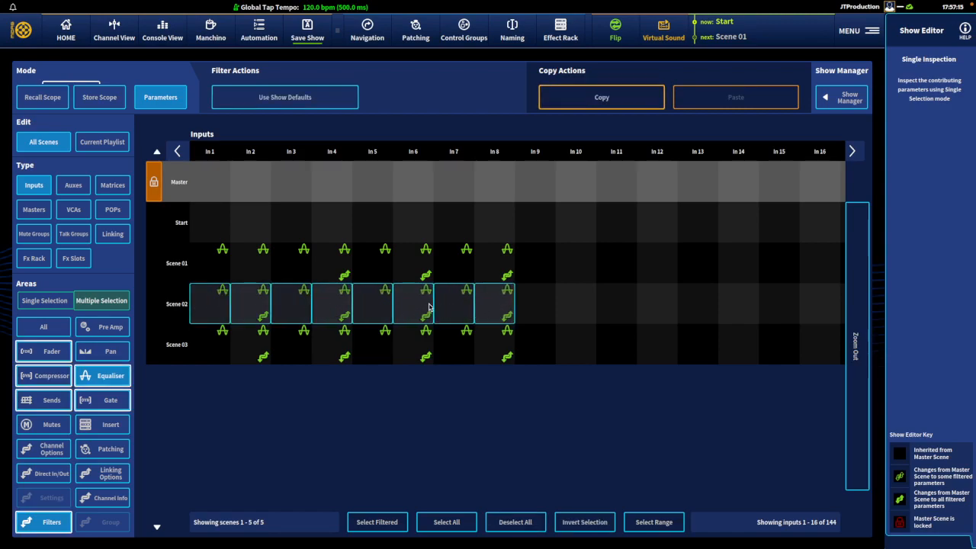
pyautogui.click(593, 99)
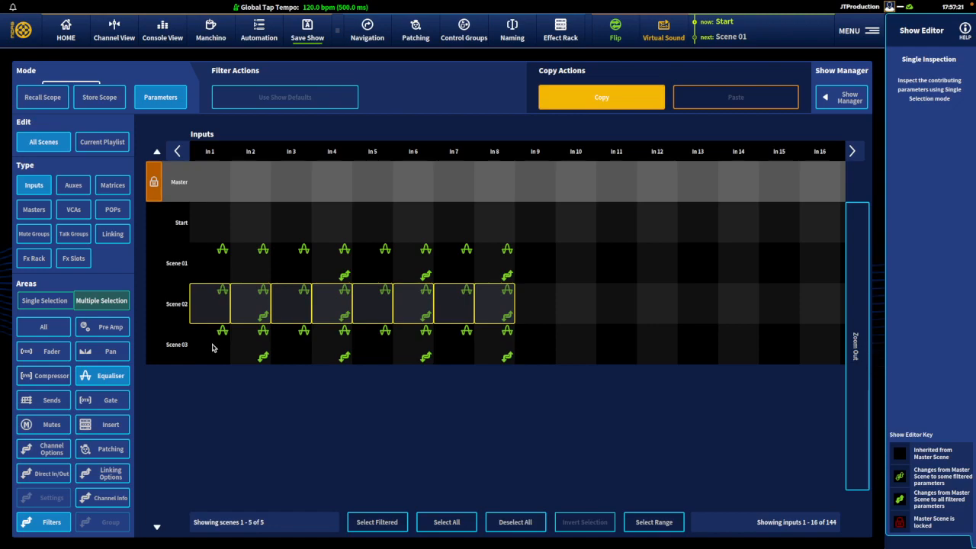
pyautogui.click(211, 349)
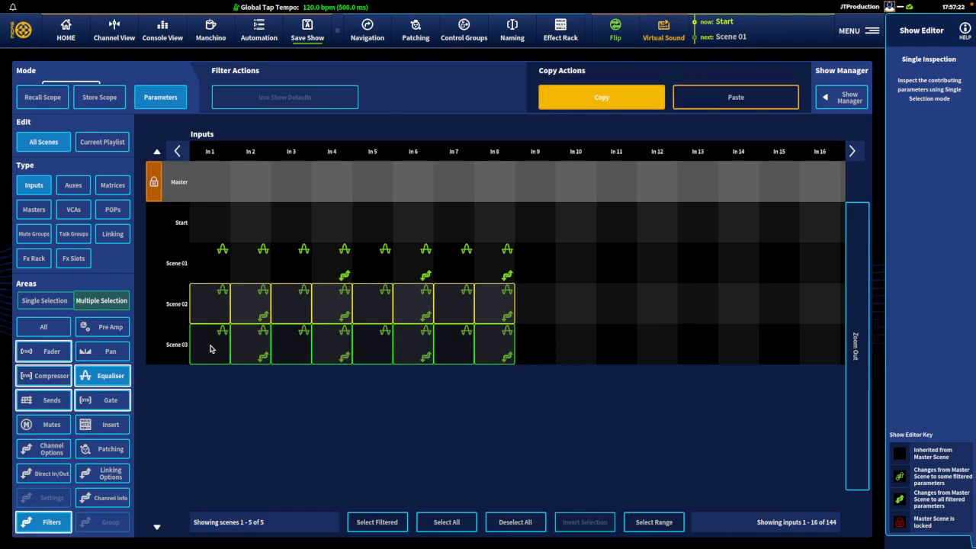
pyautogui.click(214, 261)
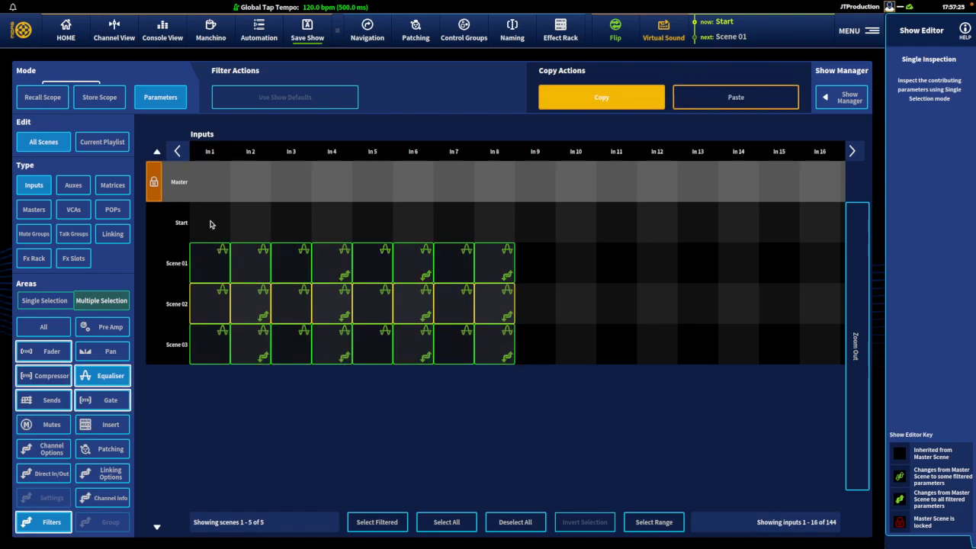
pyautogui.click(206, 224)
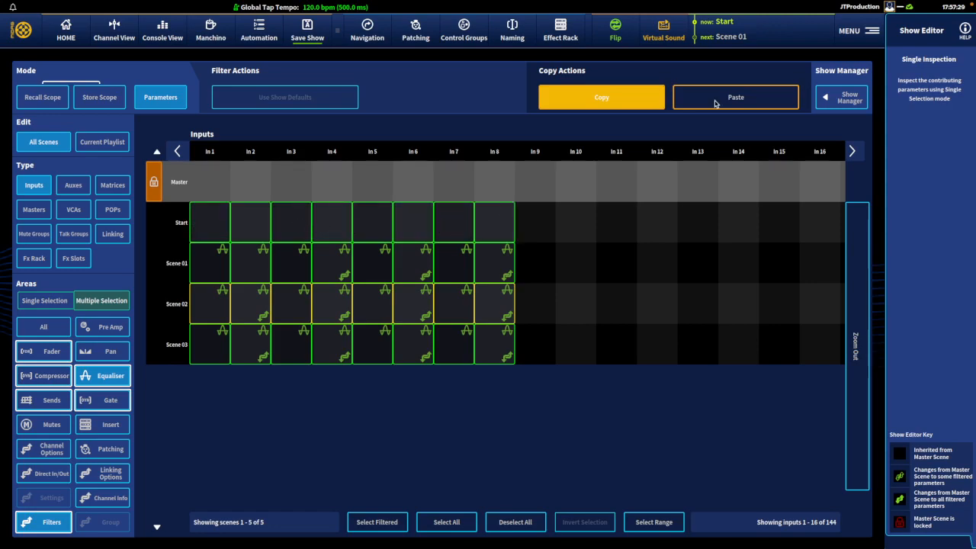
pyautogui.click(738, 98)
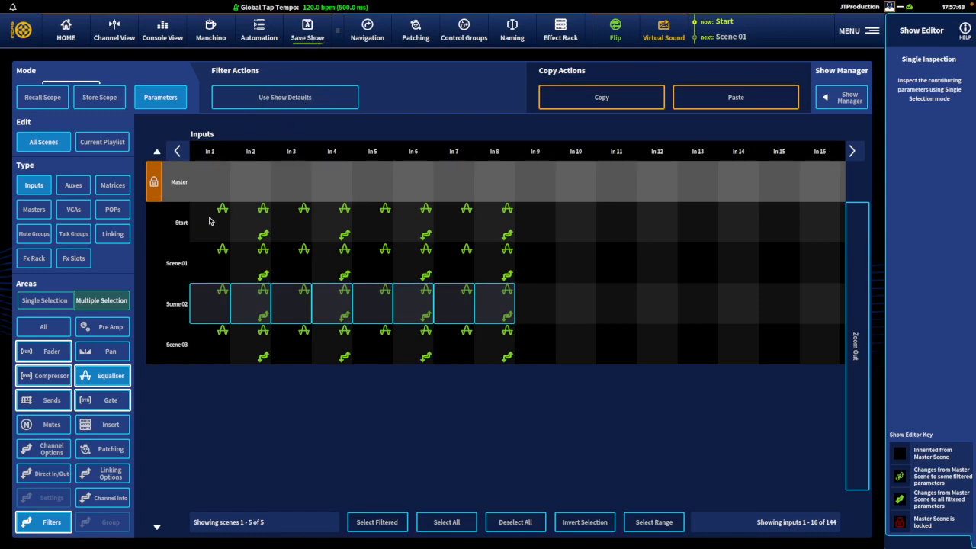
# - Deselect Scene 02's inputs, display all areas and select In 1 to In 8 in Scene 01 for review
pyautogui.moveTo(213, 305); pyautogui.dragTo(503, 305)
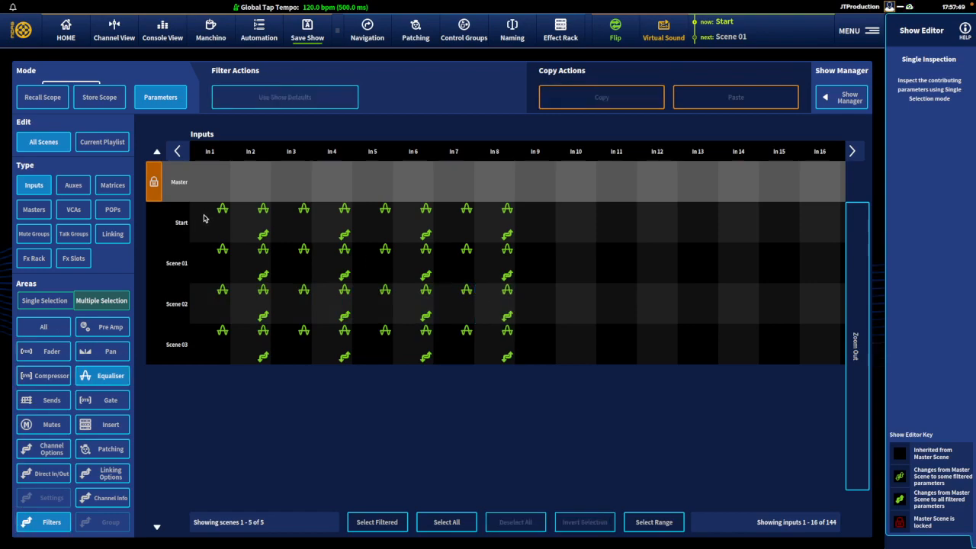
pyautogui.click(44, 328)
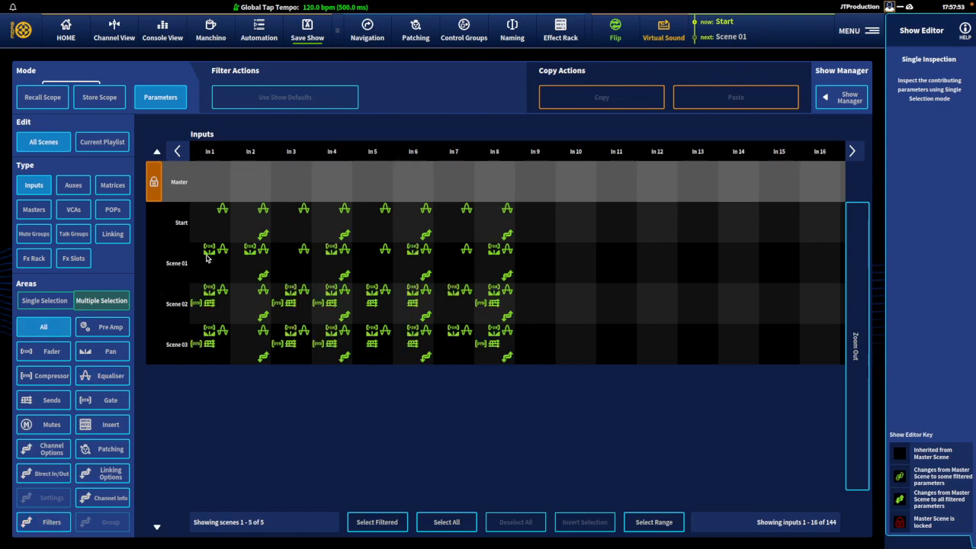
pyautogui.moveTo(204, 259); pyautogui.dragTo(480, 260)
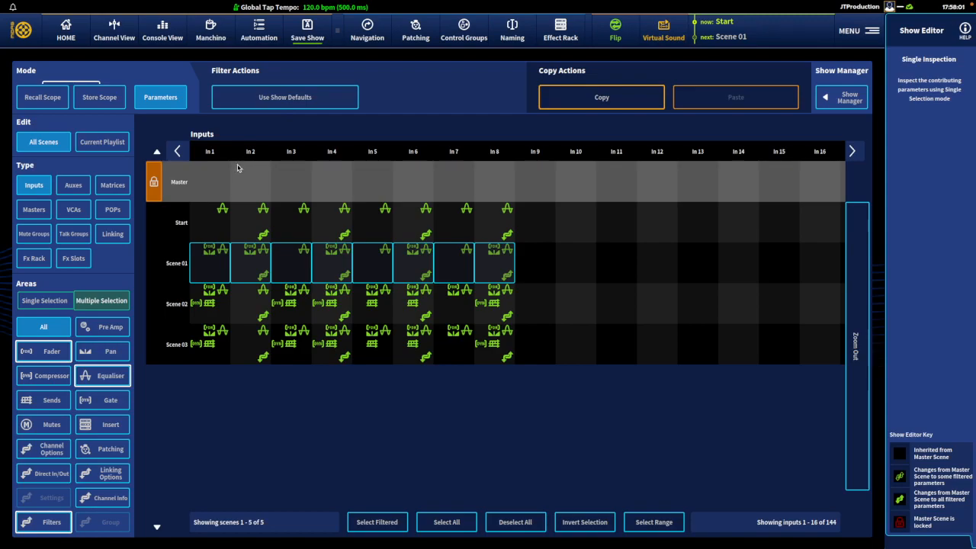
# - Return to the home view and recall the Start scene to load its edited equaliser settings
pyautogui.click(67, 34)
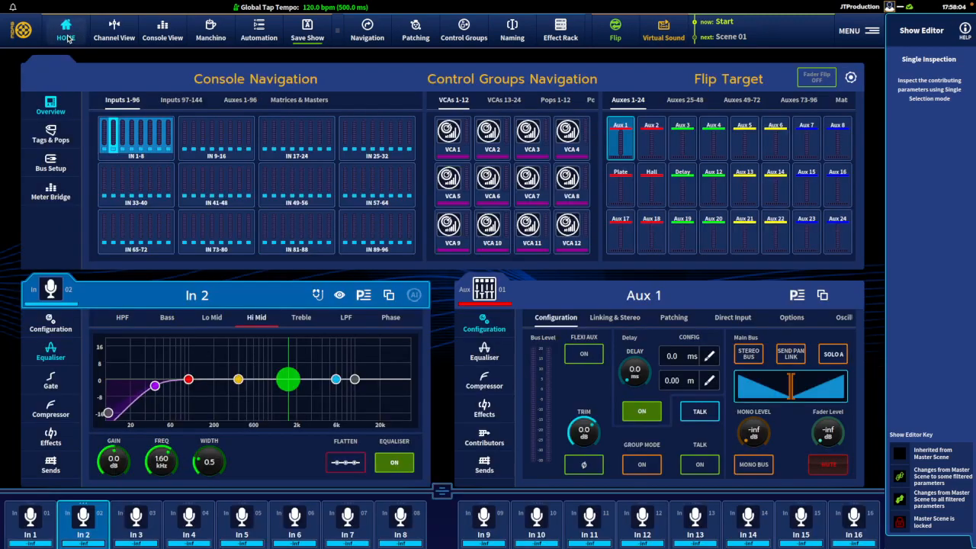
pyautogui.click(751, 35)
pyautogui.click(717, 156)
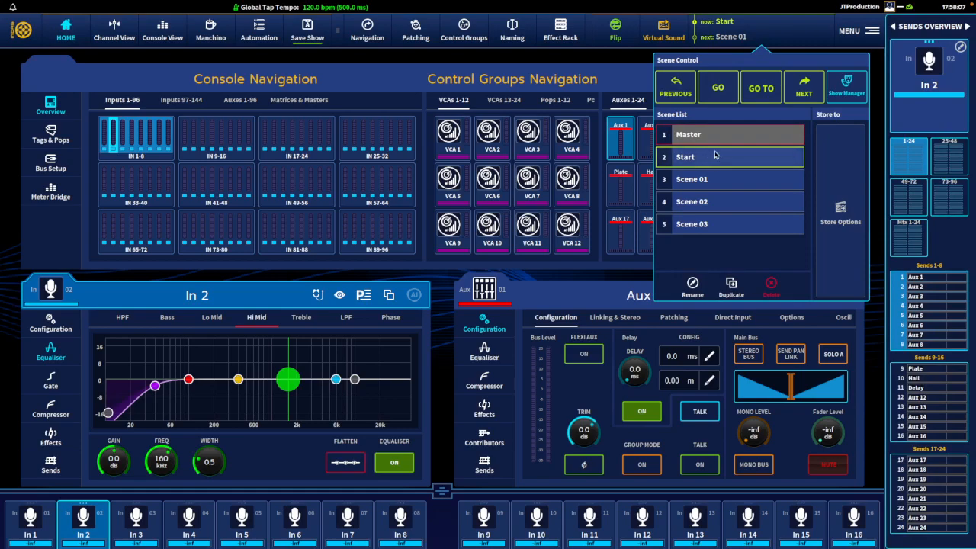
pyautogui.click(718, 88)
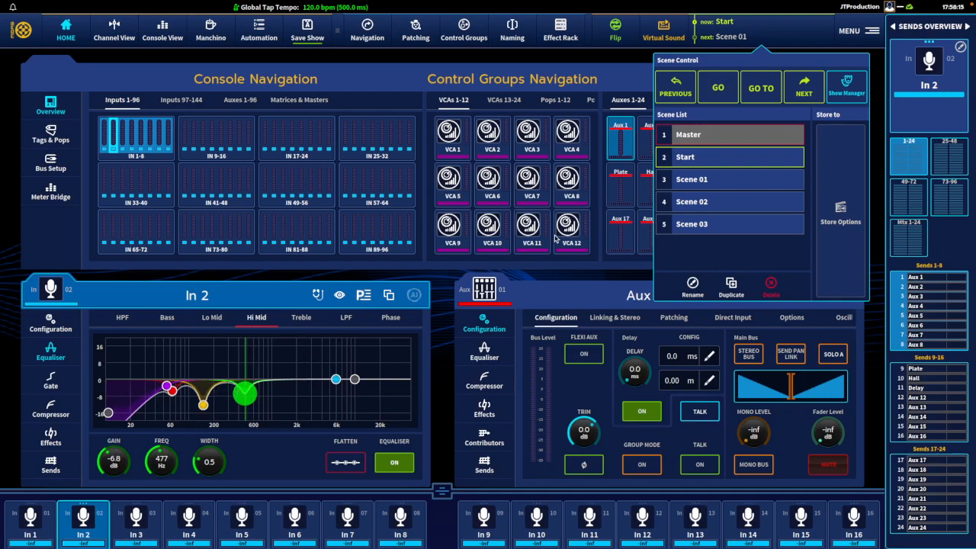
# - Step through the scenes to Scene 03 and back to Start checking In 2's equaliser, and inspect In 4's equaliser
pyautogui.click(803, 86)
pyautogui.click(804, 86)
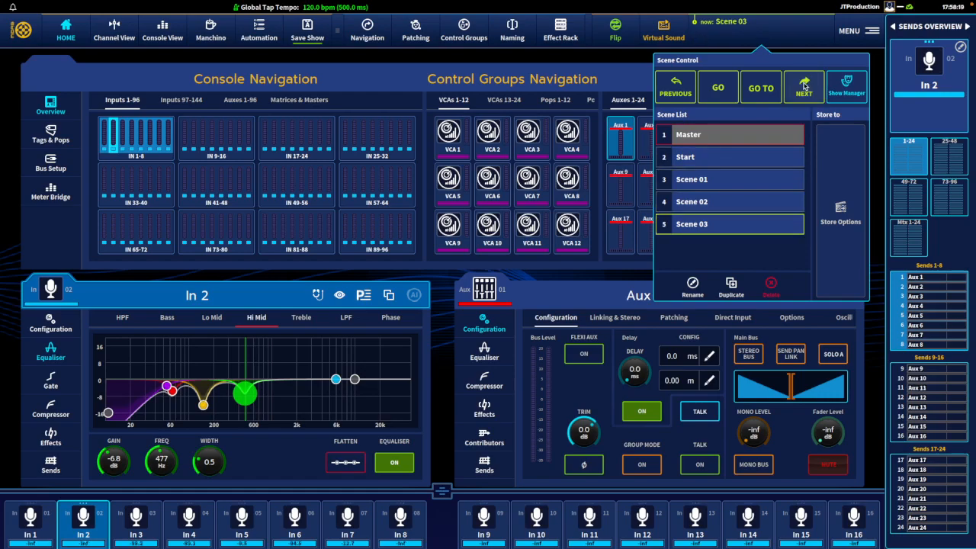
pyautogui.click(682, 90)
pyautogui.click(683, 90)
pyautogui.click(683, 90)
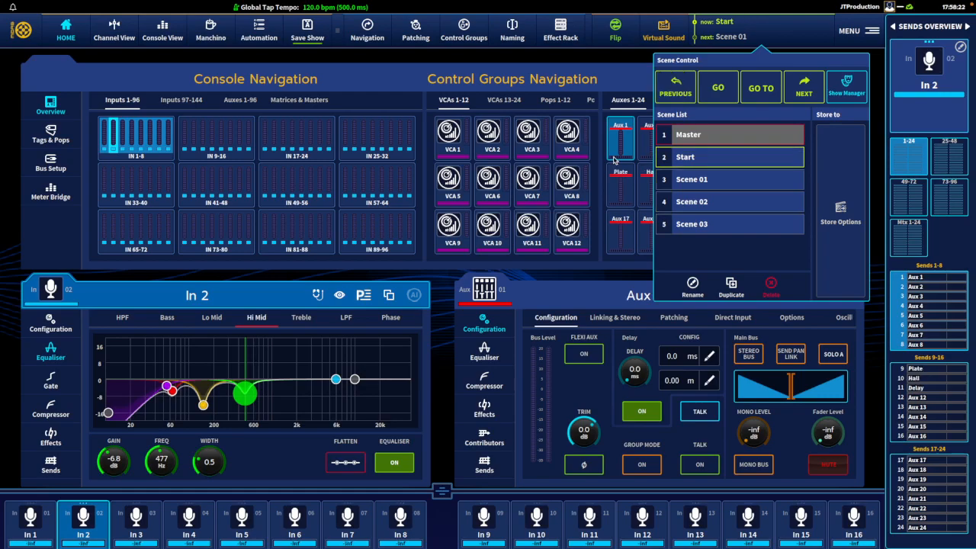
pyautogui.click(167, 522)
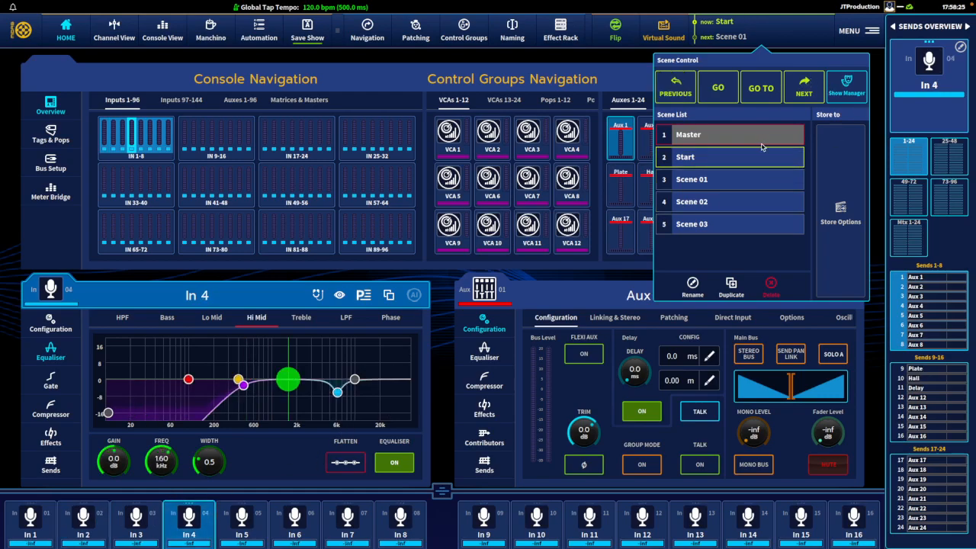
# - Step through the scenes from Start to Scene 03 and back to Start, checking In 4's equaliser in each
pyautogui.click(797, 90)
pyautogui.click(797, 90)
pyautogui.click(796, 90)
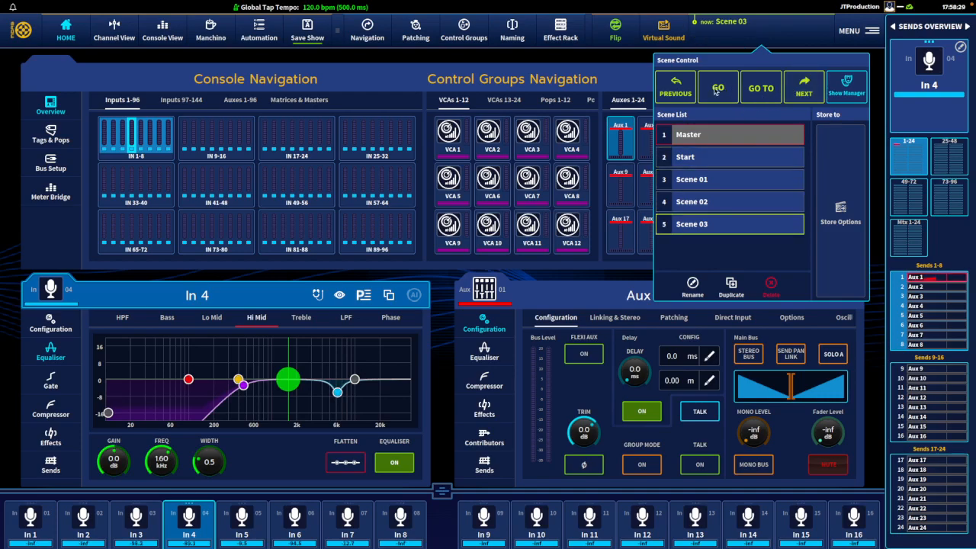
pyautogui.click(684, 90)
pyautogui.click(684, 90)
pyautogui.click(684, 90)
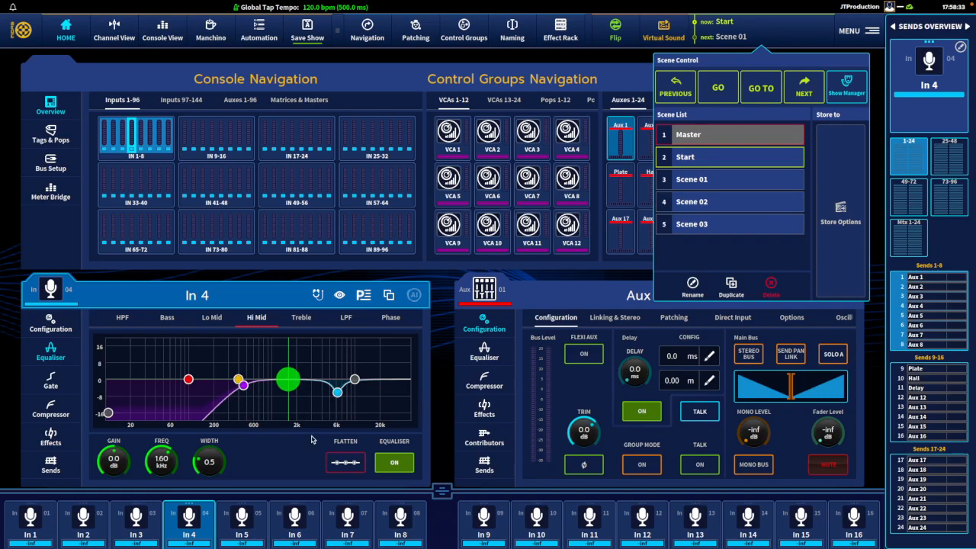
# - Compare the full-length input faders while recalling Scene 01, Scene 02 and back to Start, and restore the channel processing view
pyautogui.click(441, 490)
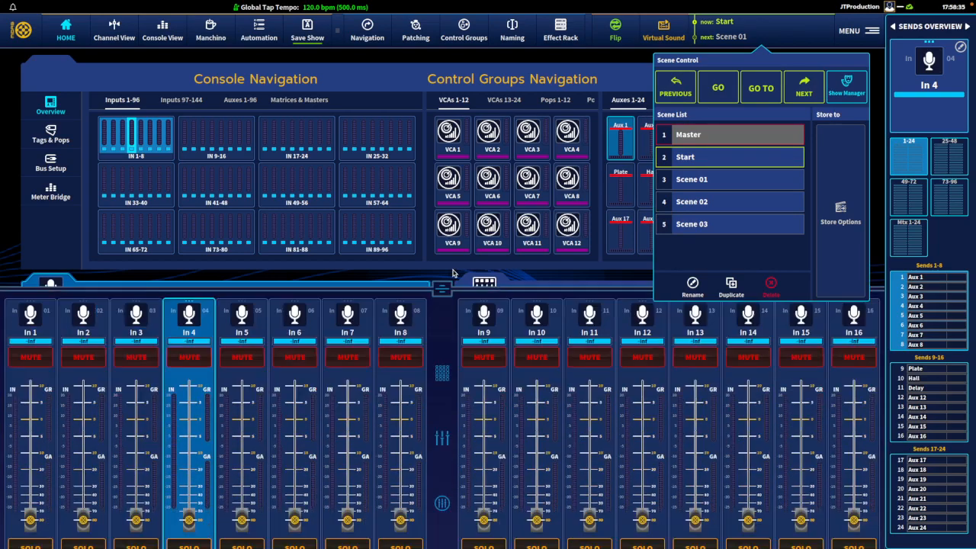
pyautogui.click(800, 91)
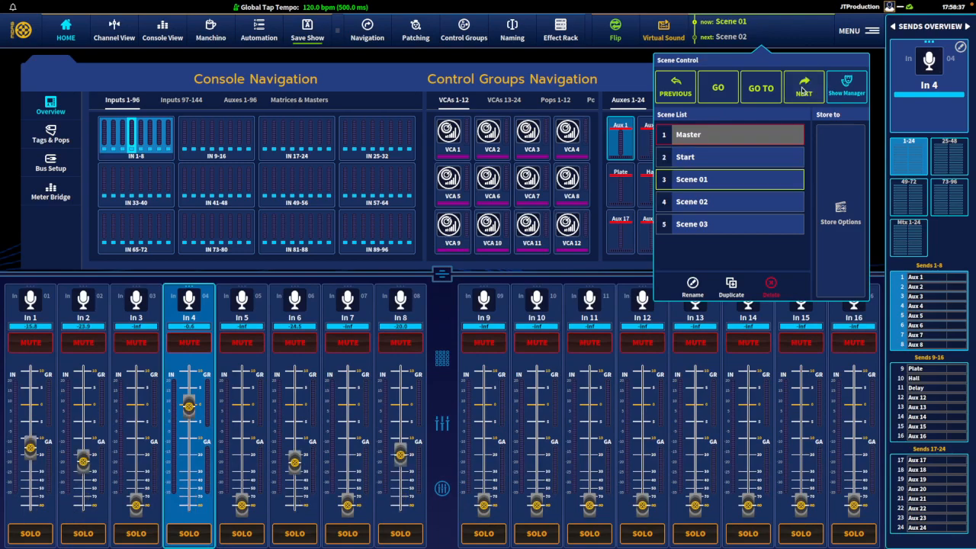
pyautogui.click(797, 91)
pyautogui.click(674, 89)
pyautogui.click(678, 89)
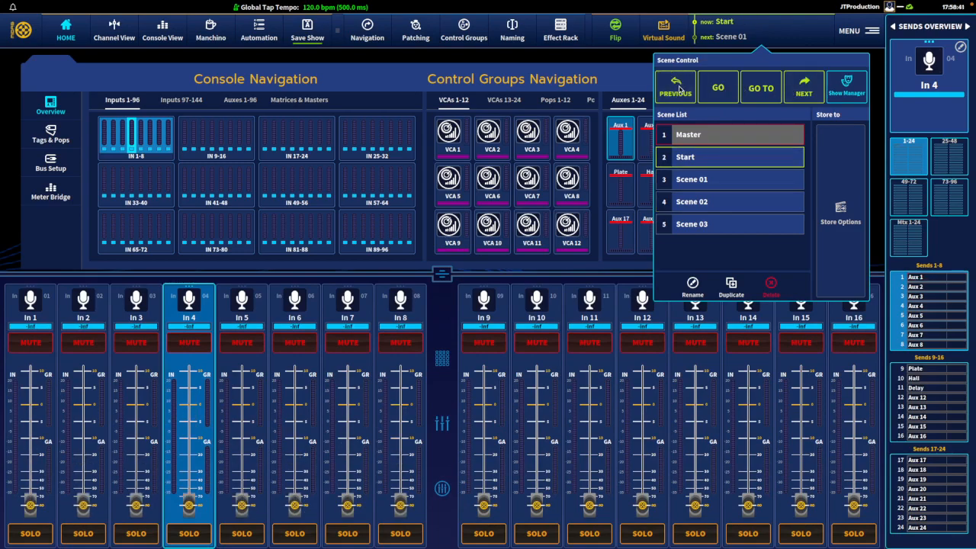
pyautogui.click(741, 36)
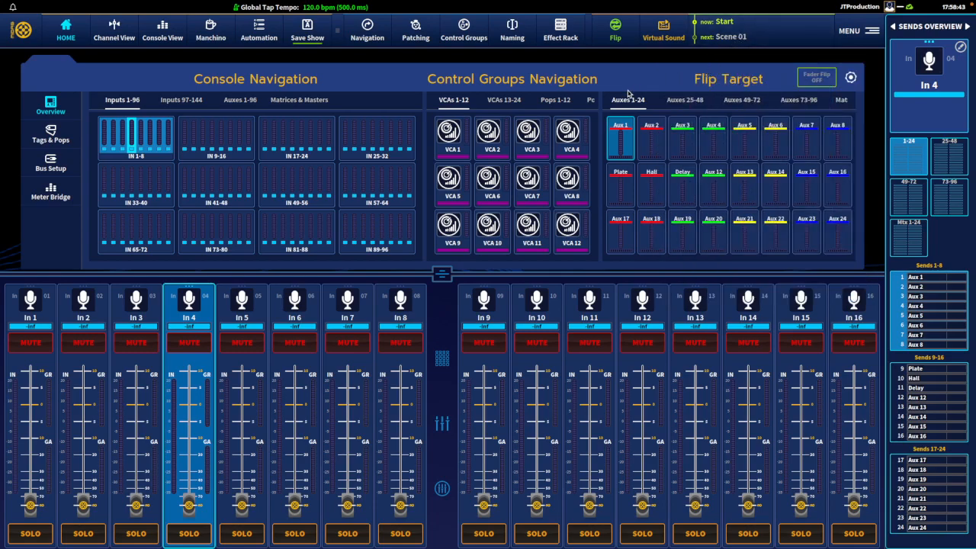
pyautogui.click(442, 273)
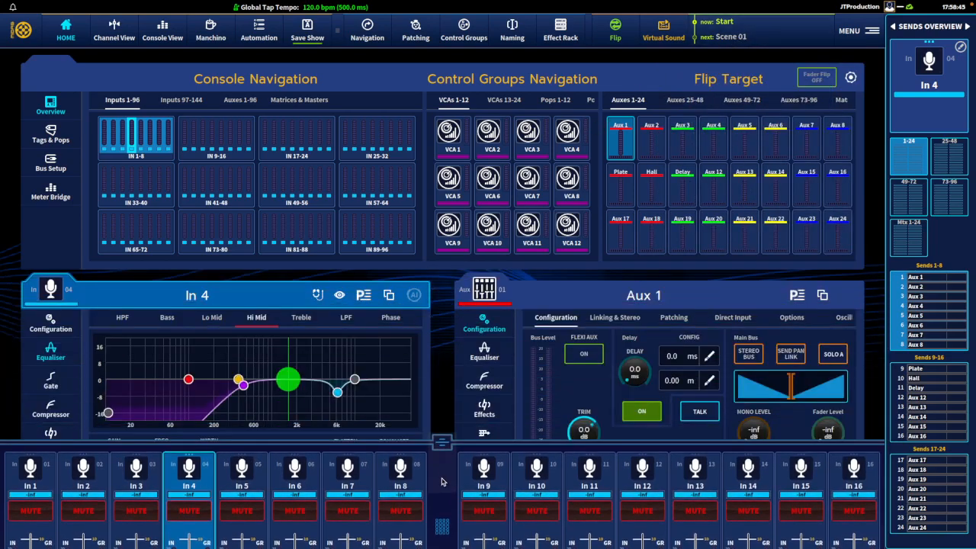